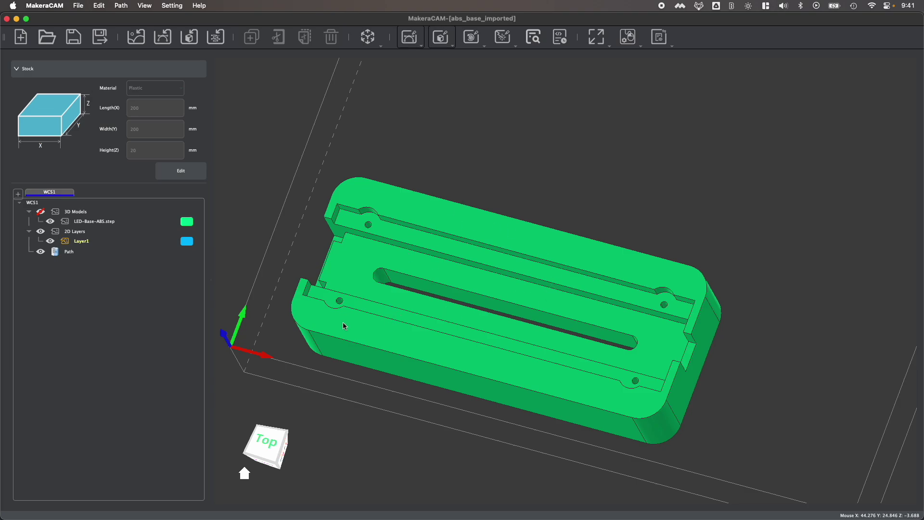
Tilt the part and browse the 3D toolpath types list without choosing one
left_click_drag(264, 443, 267, 439)
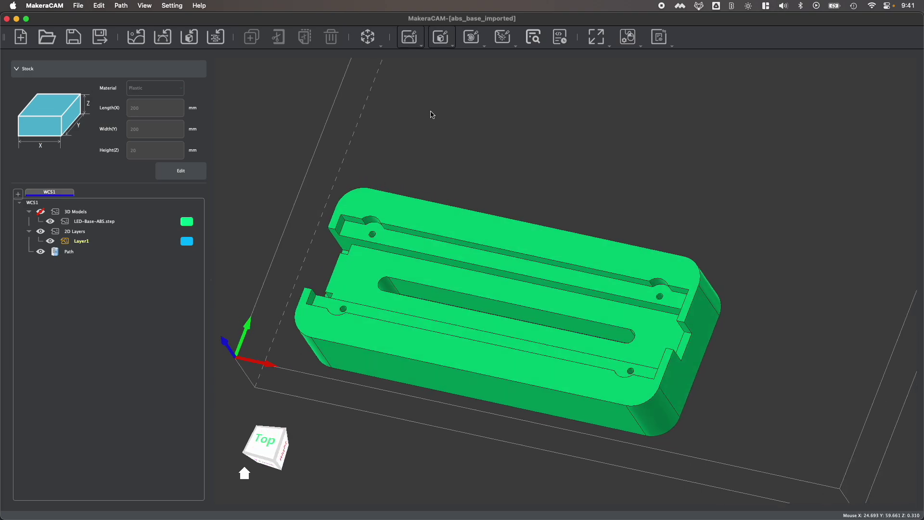
left_click(442, 37)
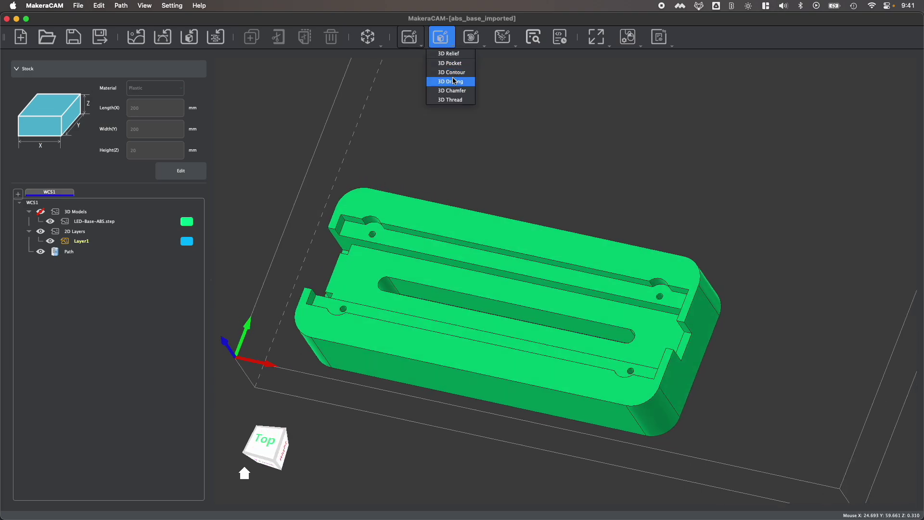
left_click(478, 175)
scroll(662, 304, "up", 3)
scroll(662, 302, "up", 5)
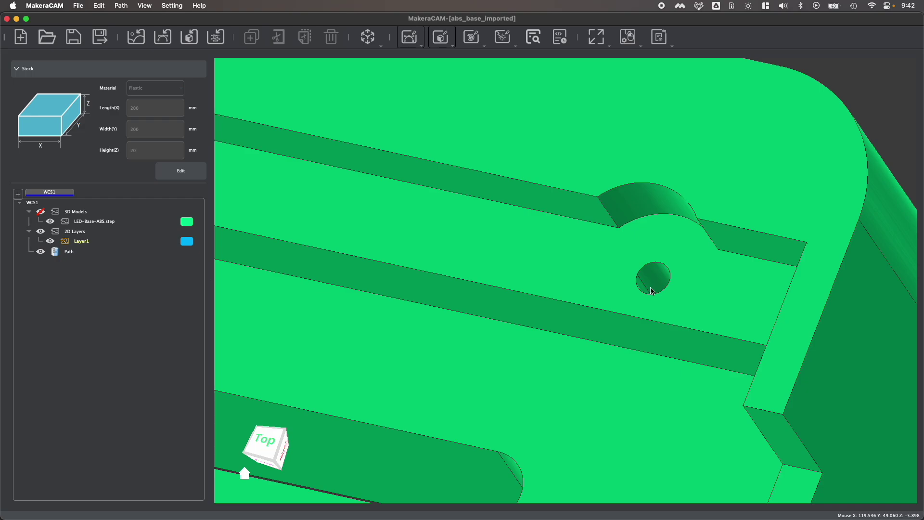
scroll(652, 291, "down", 8)
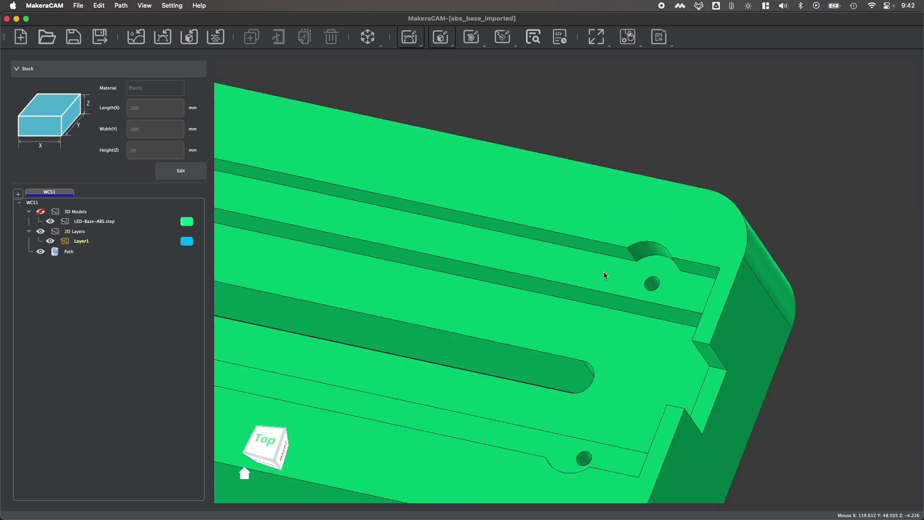
Inspect the part from top-down and tilted views, panning to fit it on screen
left_click(270, 449)
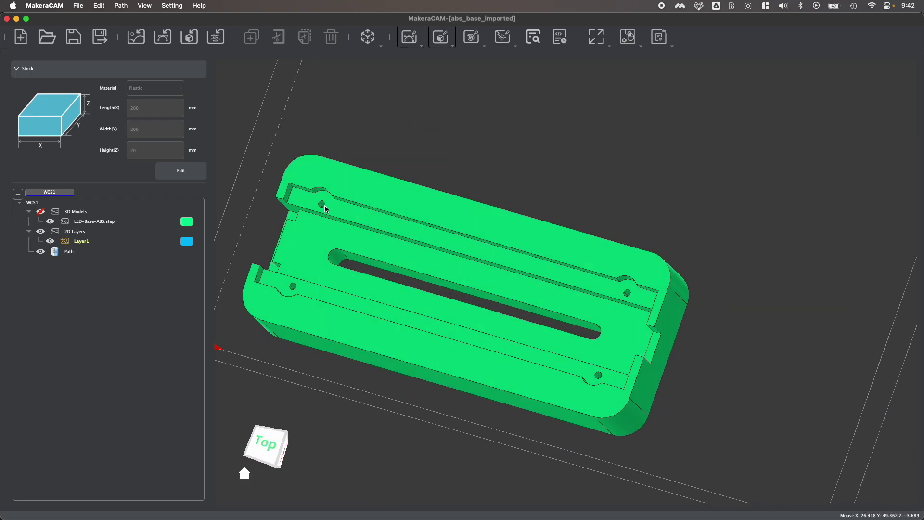
scroll(315, 209, "up", 10)
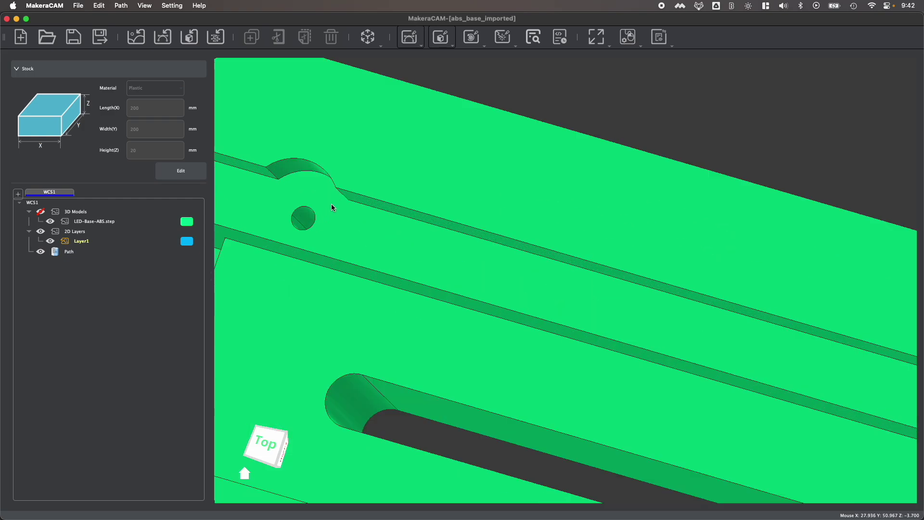
scroll(294, 209, "down", 4)
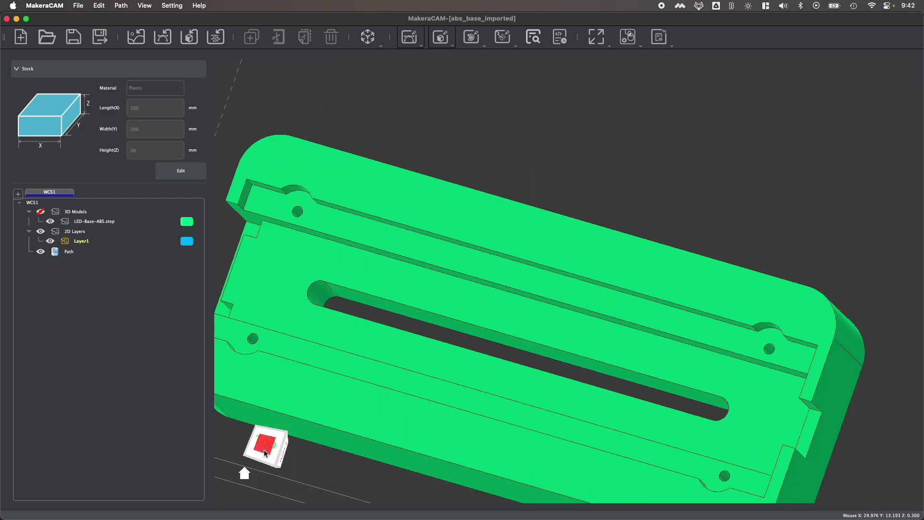
left_click_drag(264, 450, 354, 282)
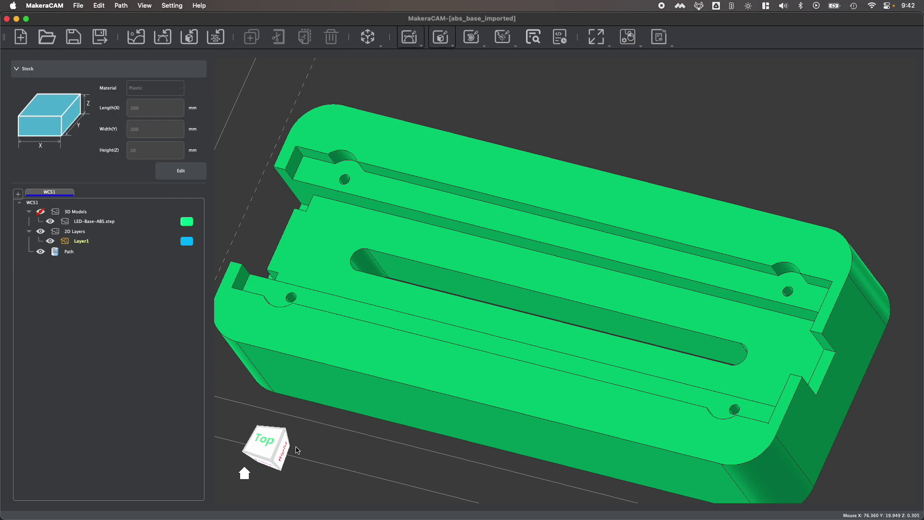
left_click(267, 447)
middle_click_drag(552, 305, 464, 233)
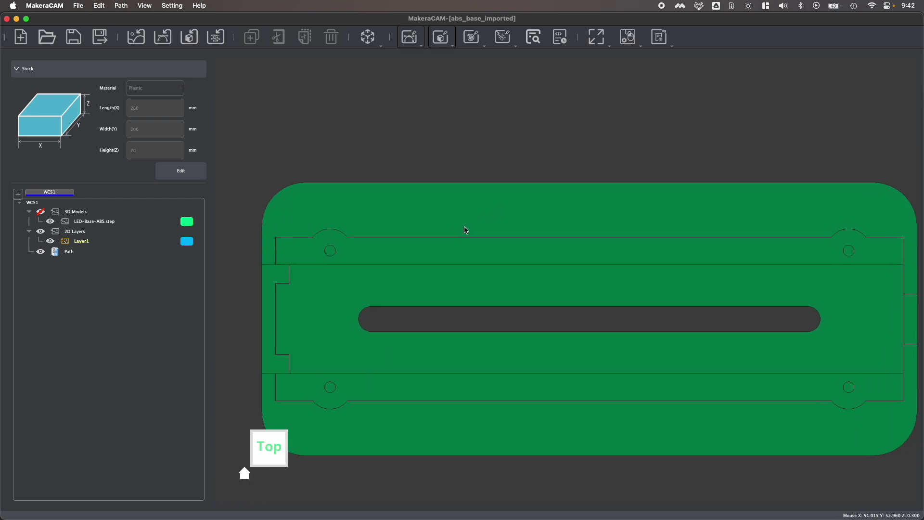
left_click(268, 455)
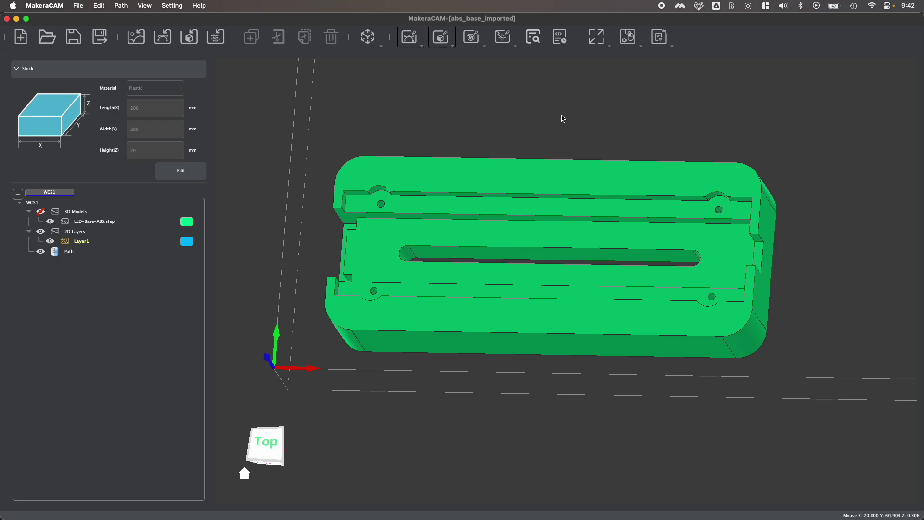
middle_click_drag(561, 117, 336, 340)
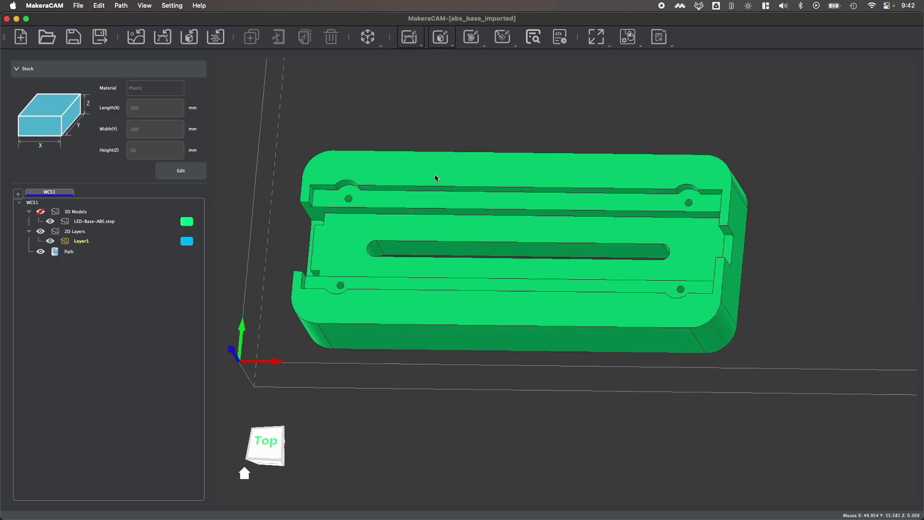
scroll(527, 161, "up", 2)
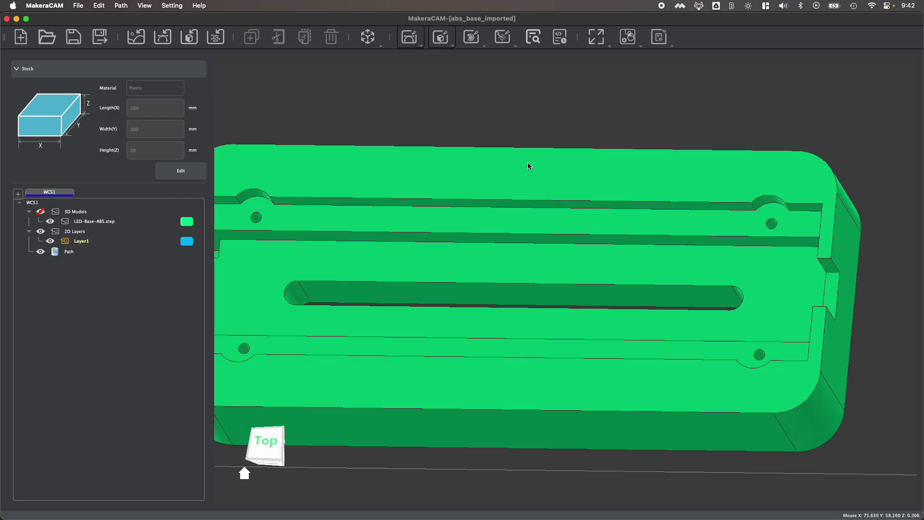
scroll(528, 163, "down", 2)
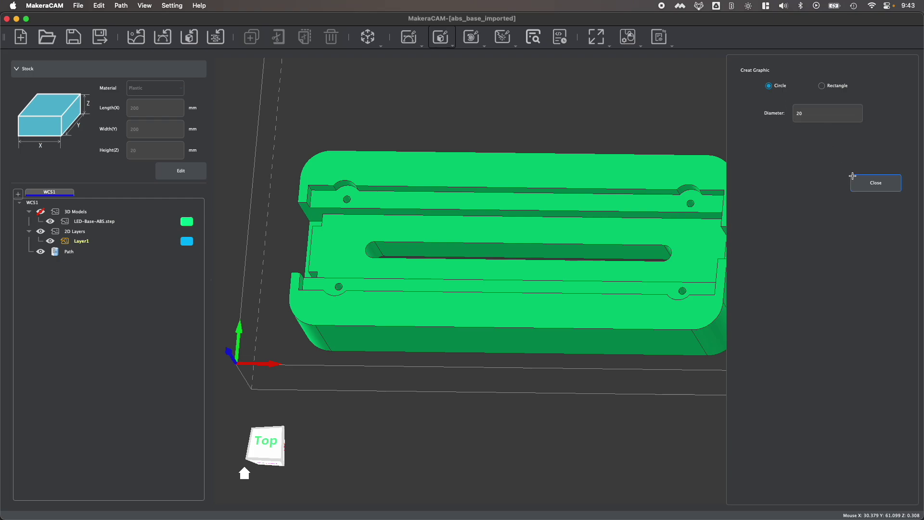
Close the shape-creation panel and start a new 3D Drilling toolpath viewed from the top
left_click(871, 187)
scroll(652, 164, "up", 3)
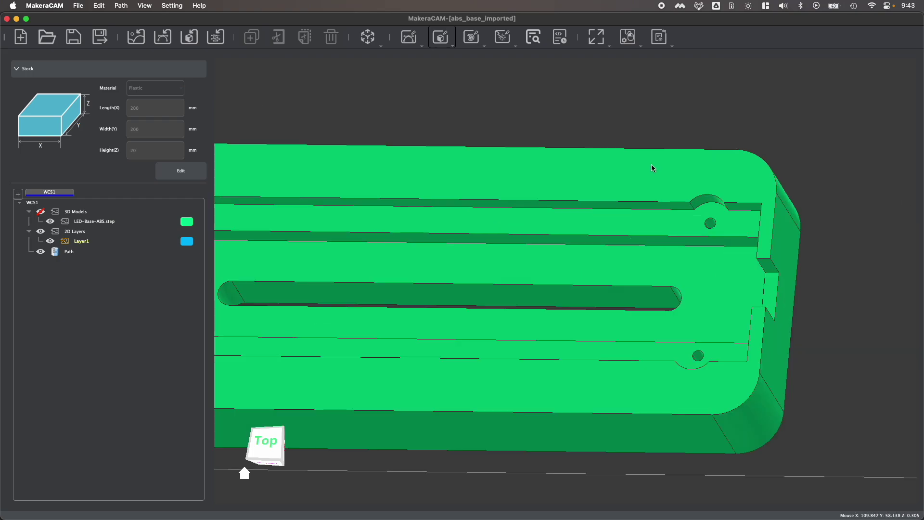
scroll(551, 140, "down", 3)
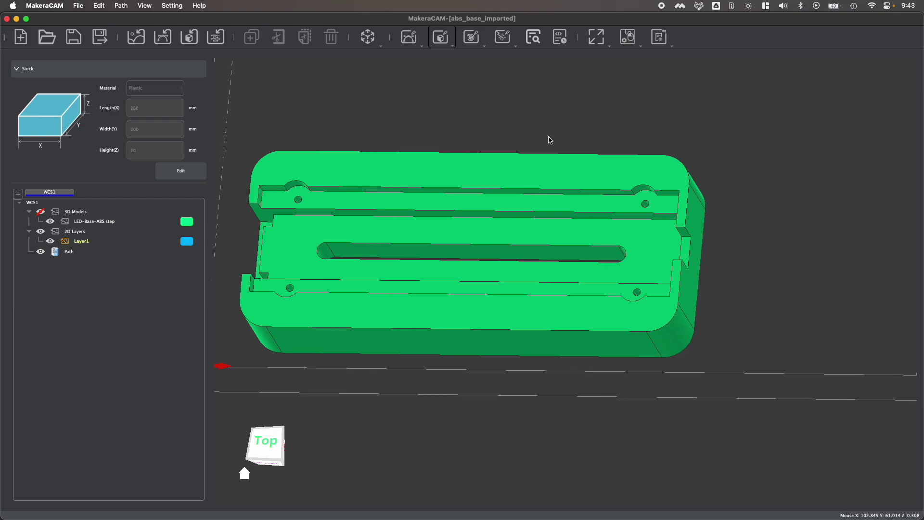
left_click(445, 40)
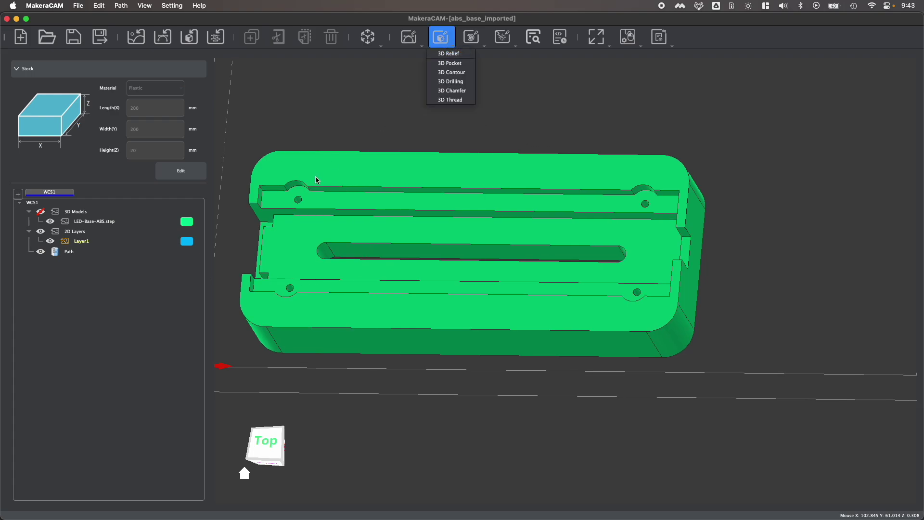
left_click(453, 82)
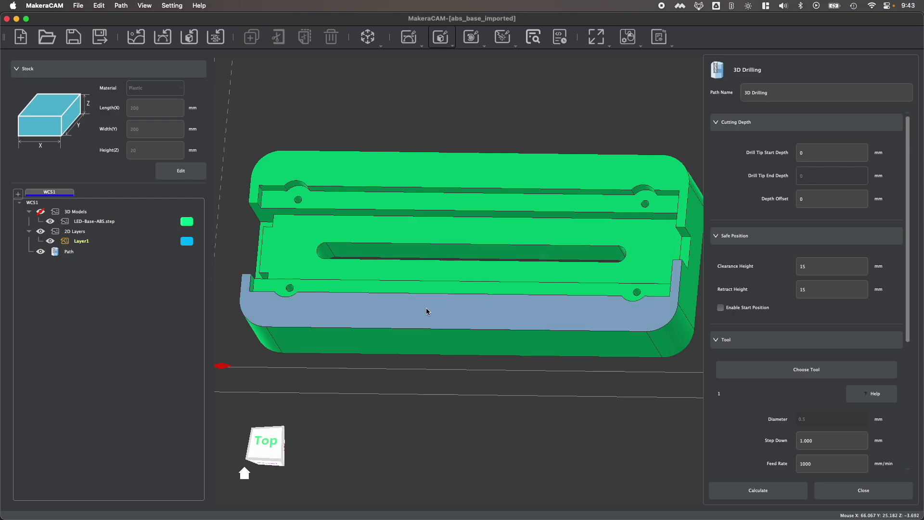
left_click(264, 448)
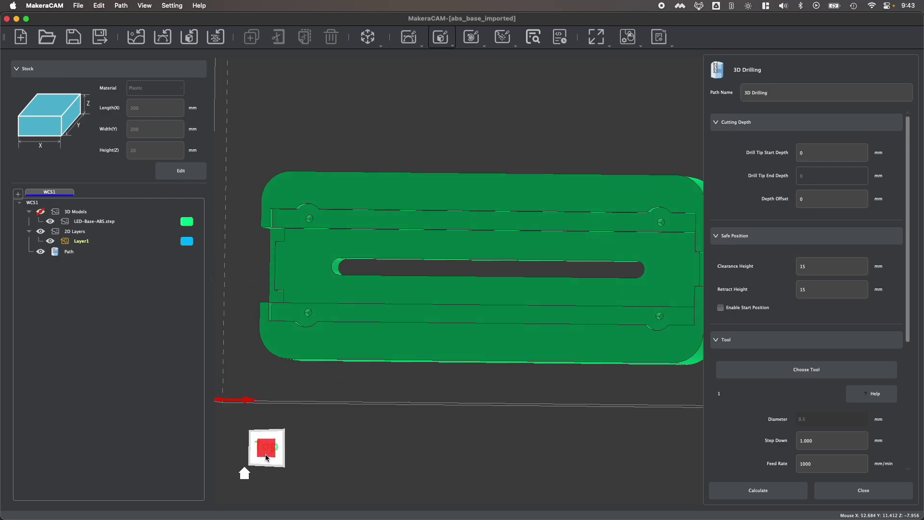
scroll(306, 339, "up", 5)
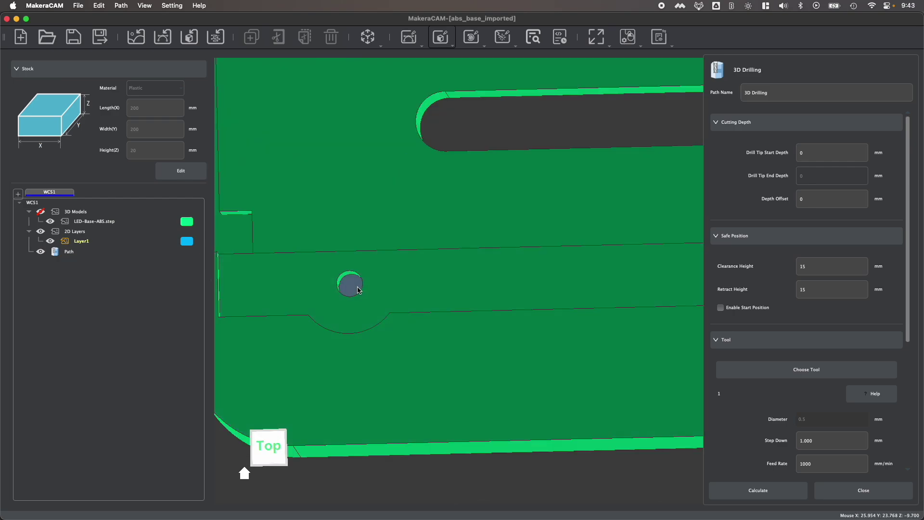
Select the lower-left, upper-left, upper-right and lower-right holes as drilling targets
left_click(359, 290)
scroll(388, 245, "up", 5)
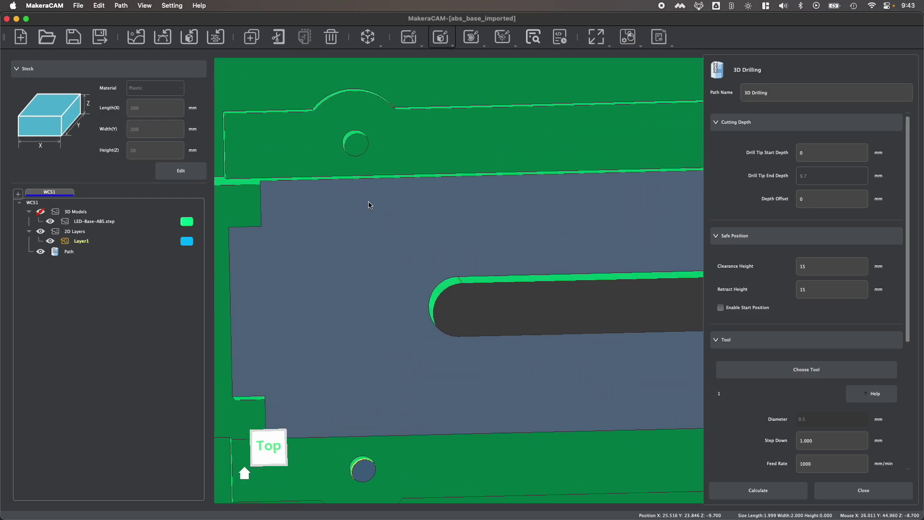
left_click(370, 189)
scroll(403, 207, "down", 5)
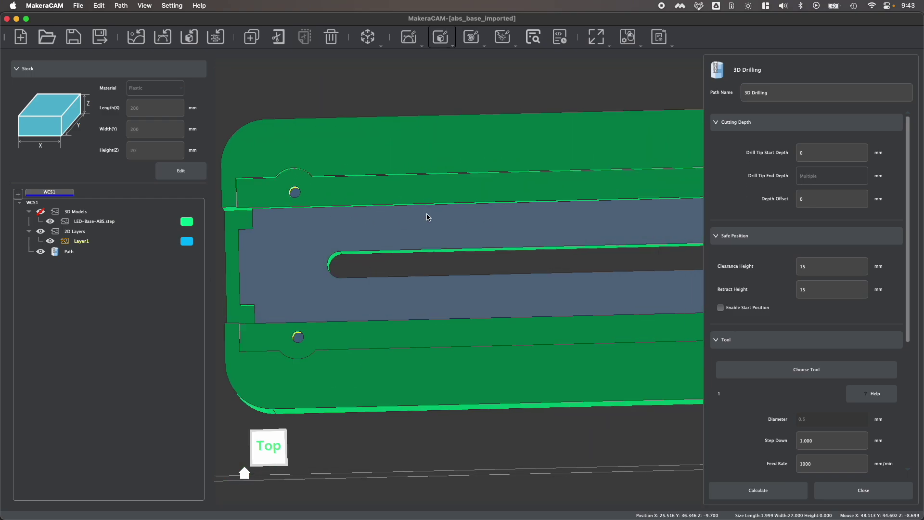
scroll(427, 217, "up", 5)
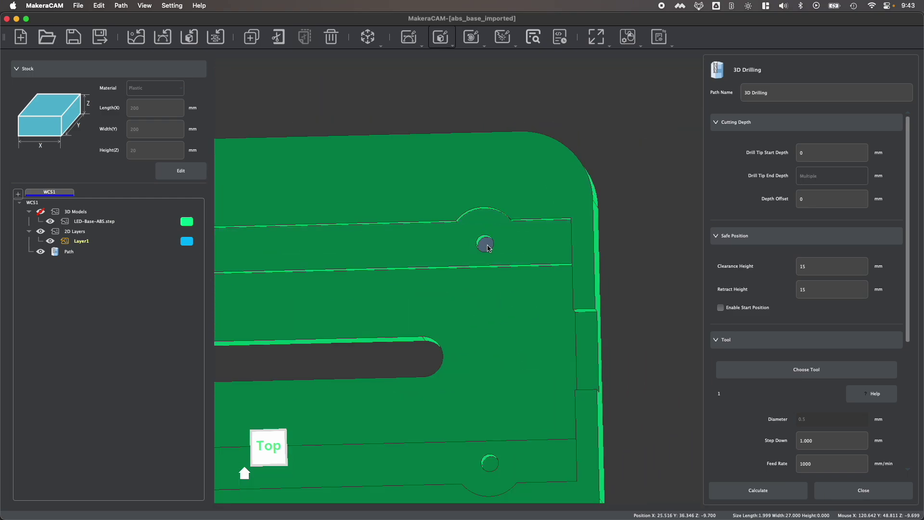
left_click(487, 248)
left_click(490, 464)
scroll(485, 387, "down", 3)
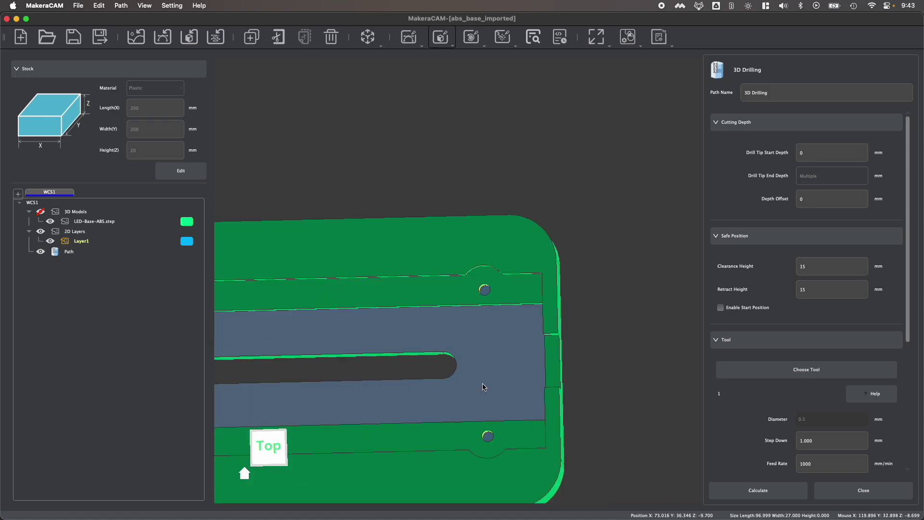
scroll(485, 388, "down", 3)
left_click(264, 437)
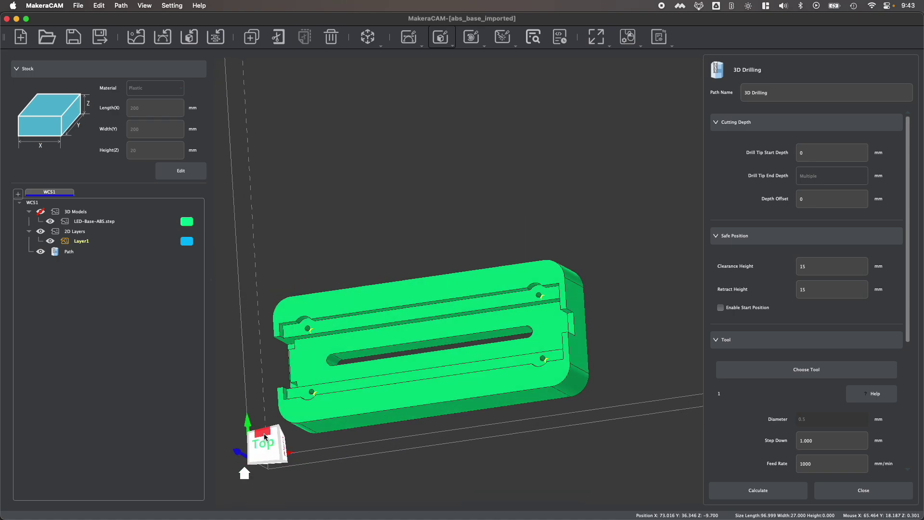
left_click_drag(264, 437, 403, 254)
scroll(483, 291, "up", 5)
left_click(838, 152)
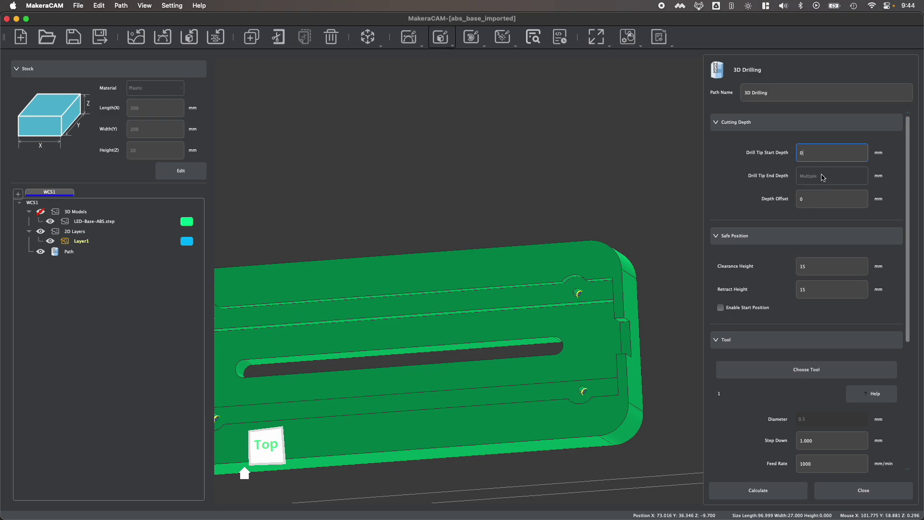
scroll(621, 333, "down", 5)
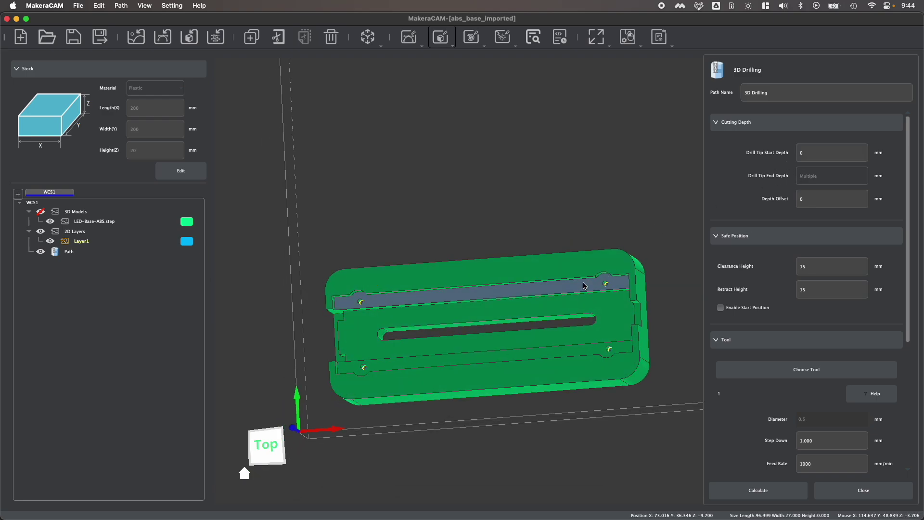
left_click(269, 446)
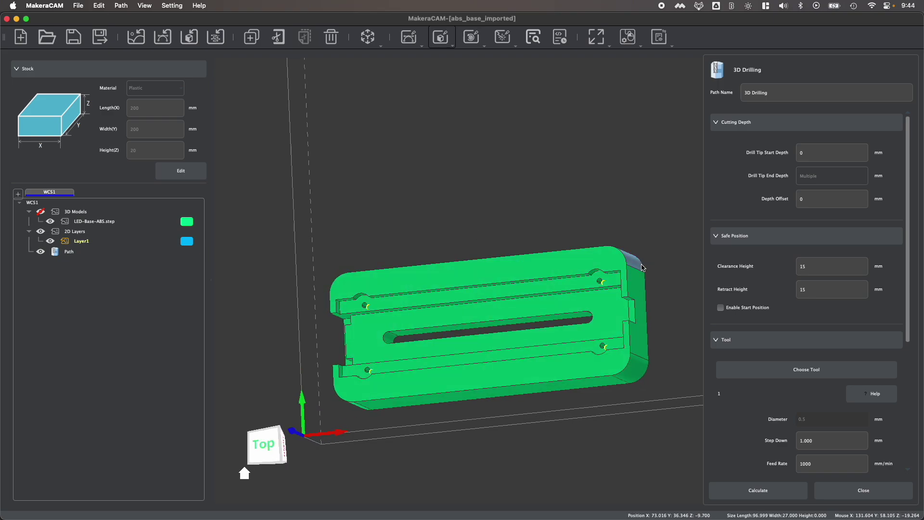
left_click(265, 445)
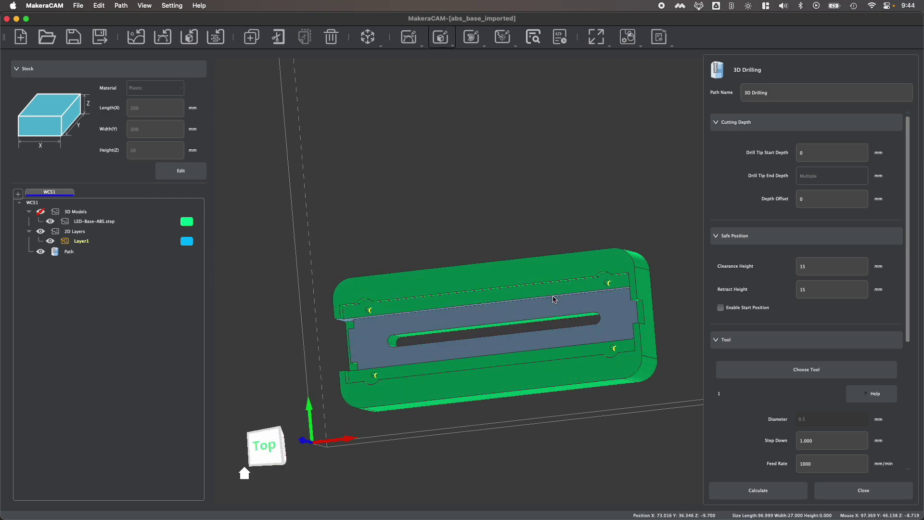
Enter .1 mm in the 3D Drilling Depth Offset field, checking the holes from the top
left_click(272, 444)
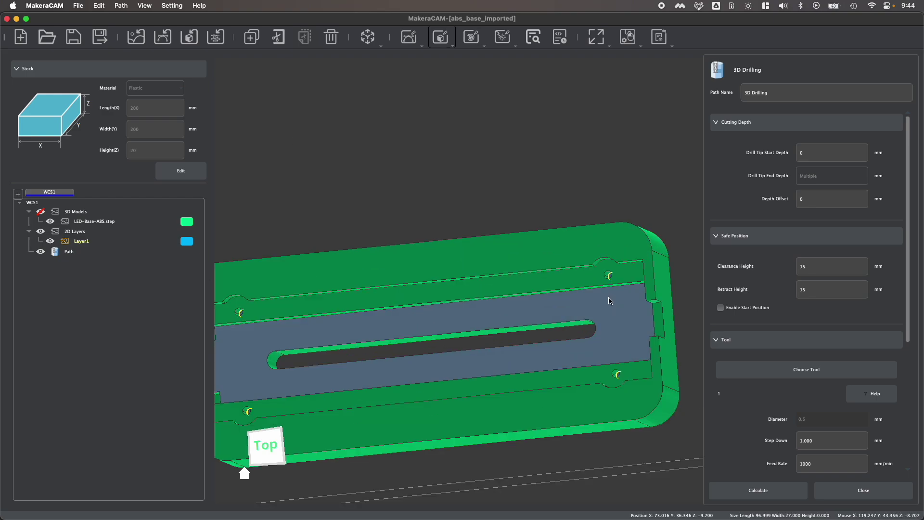
left_click(820, 194)
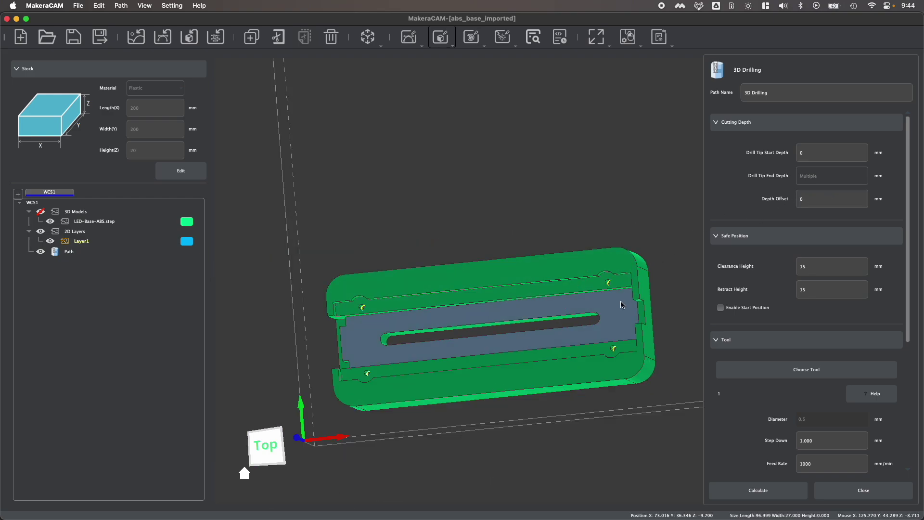
scroll(609, 284, "up", 3)
scroll(609, 284, "up", 3)
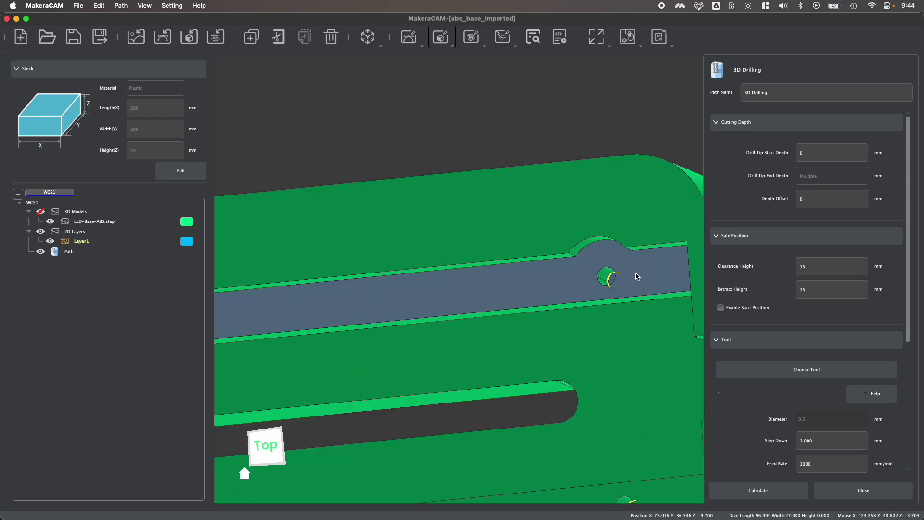
left_click(828, 197)
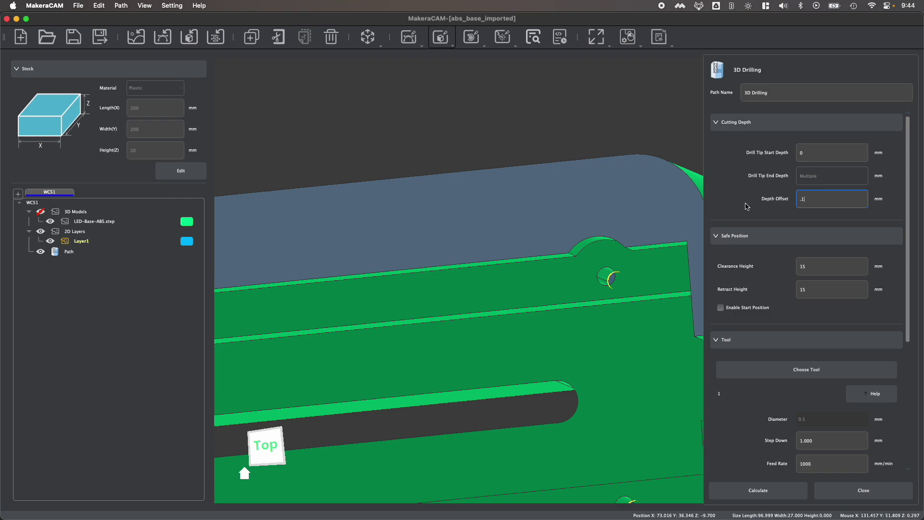
scroll(748, 207, "down", 2)
scroll(595, 221, "down", 3)
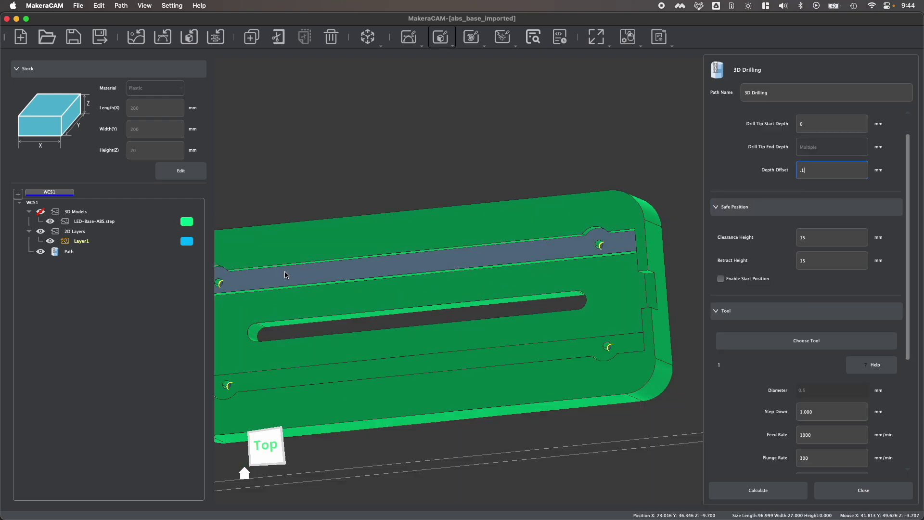
scroll(308, 317, "down", 5)
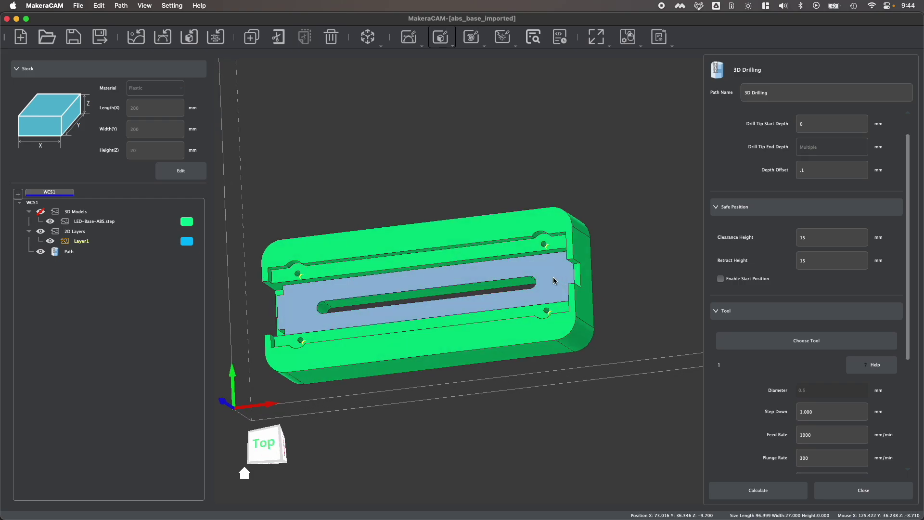
scroll(547, 269, "up", 3)
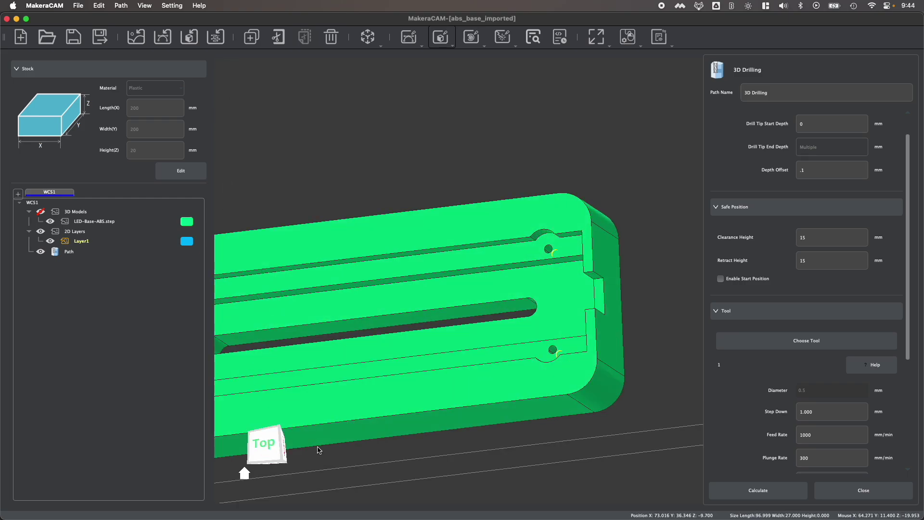
left_click(265, 443)
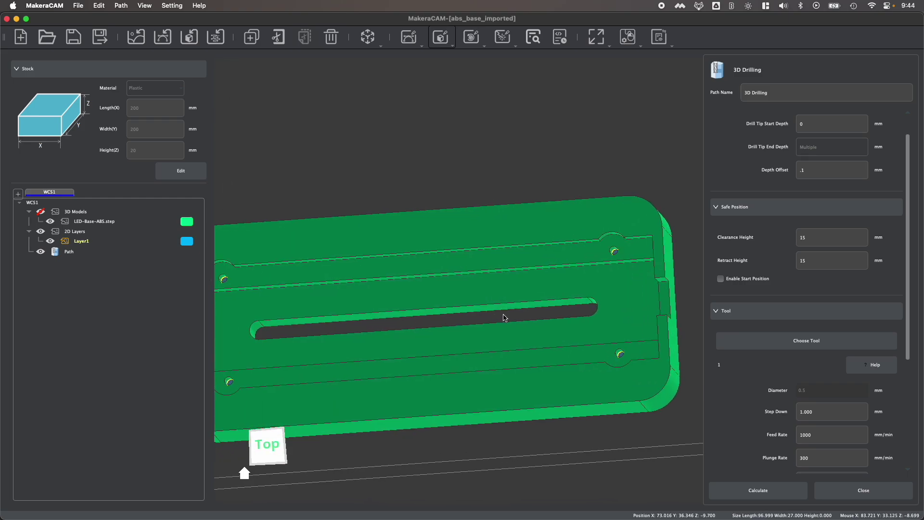
Check the retract height and leave it at 15
scroll(800, 207, "down", 4)
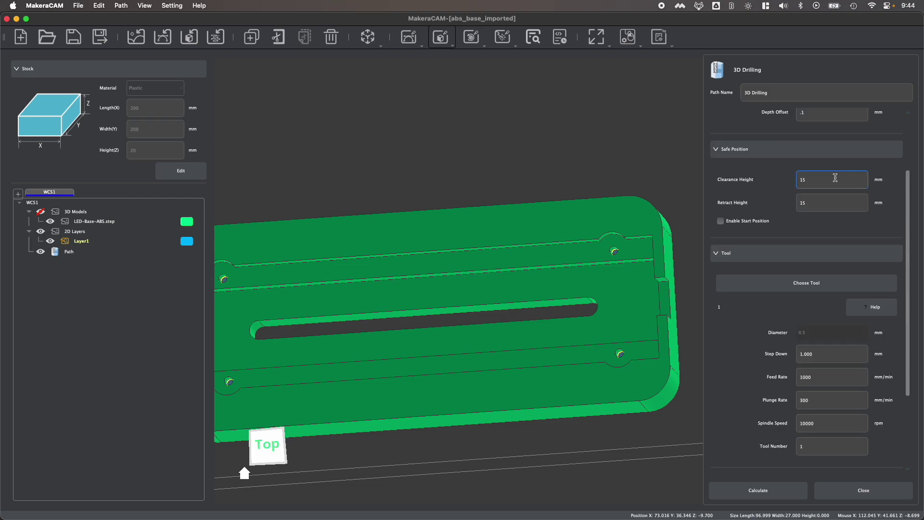
left_click(820, 205)
left_click(780, 214)
scroll(776, 213, "down", 5)
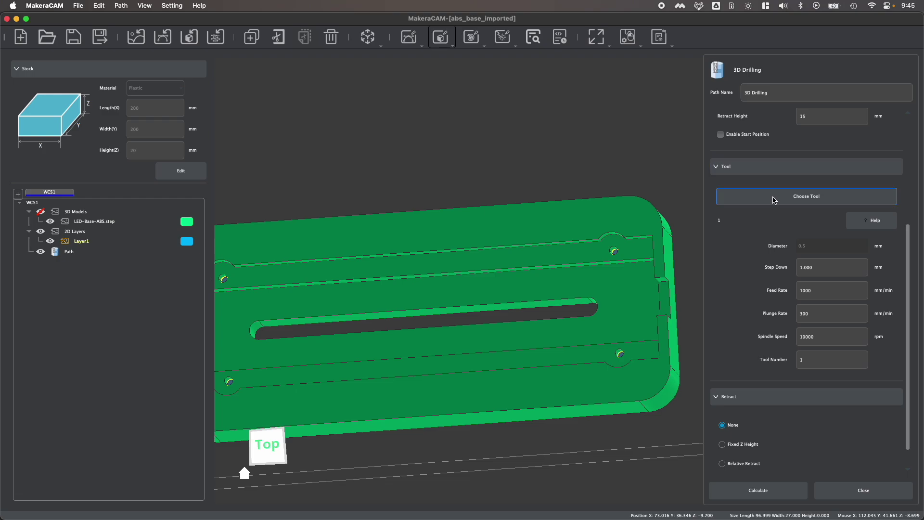
Pick the 2*12mm Drill from the Tool Magazine's Drill group
left_click(774, 197)
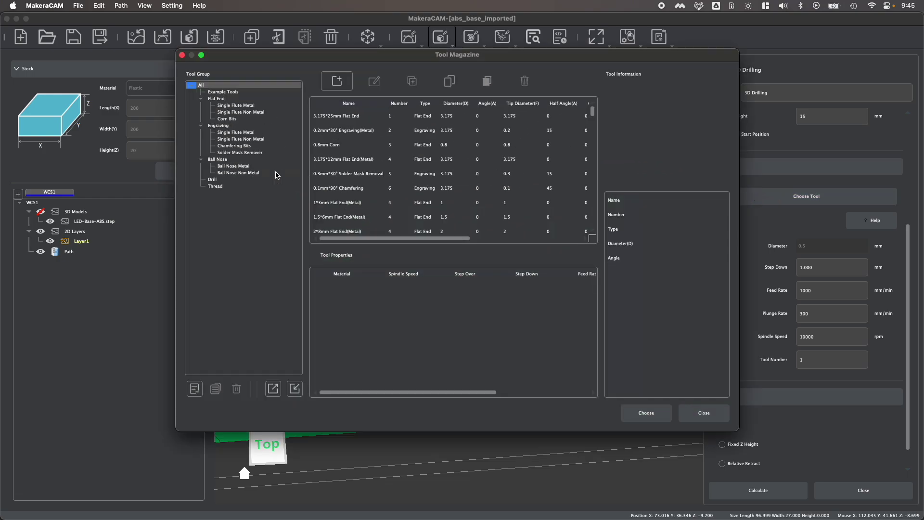
left_click(211, 180)
scroll(374, 170, "down", 10)
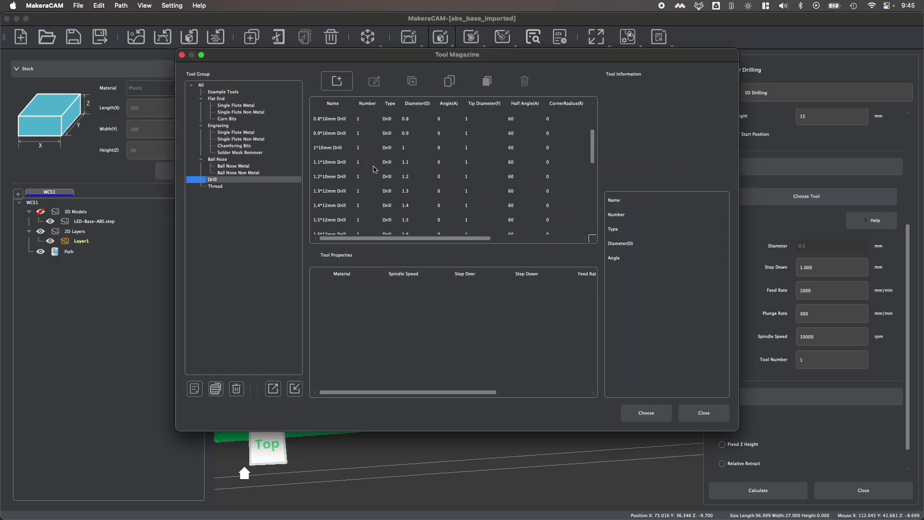
scroll(374, 169, "down", 3)
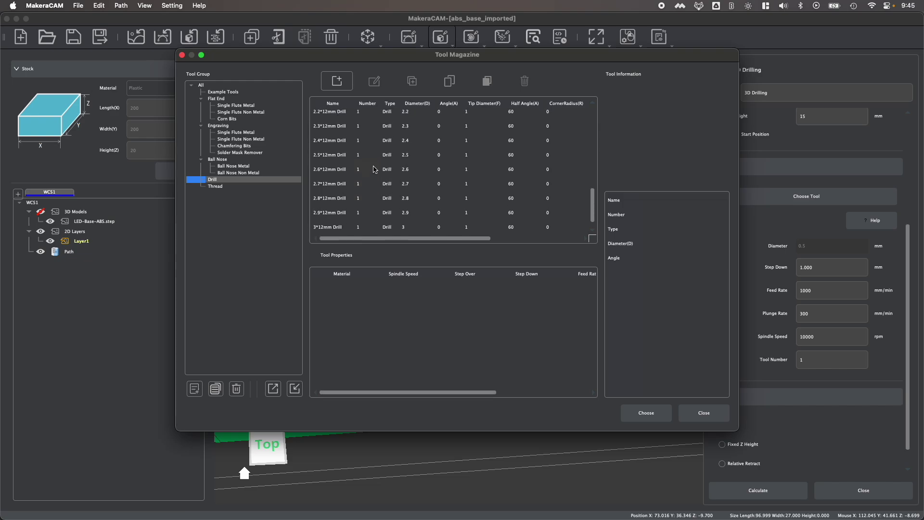
scroll(344, 161, "up", 3)
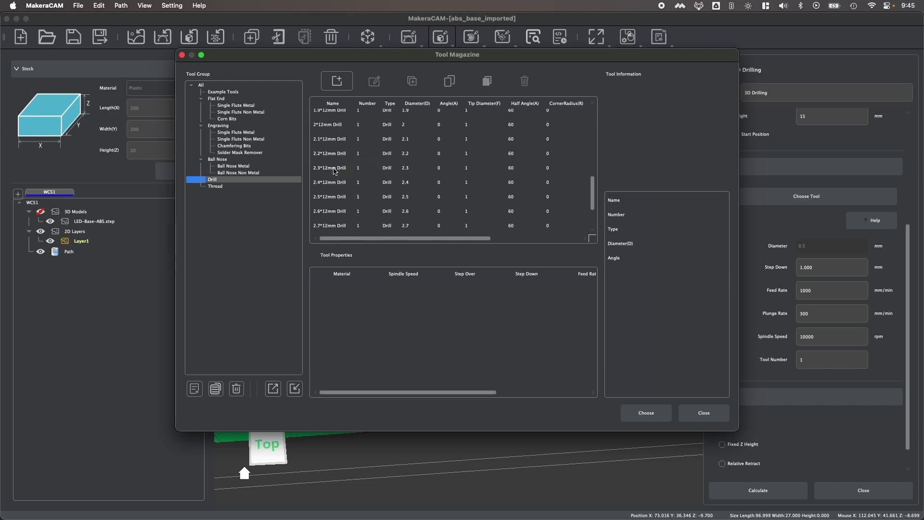
scroll(336, 170, "up", 3)
left_click(332, 166)
scroll(333, 169, "up", 2)
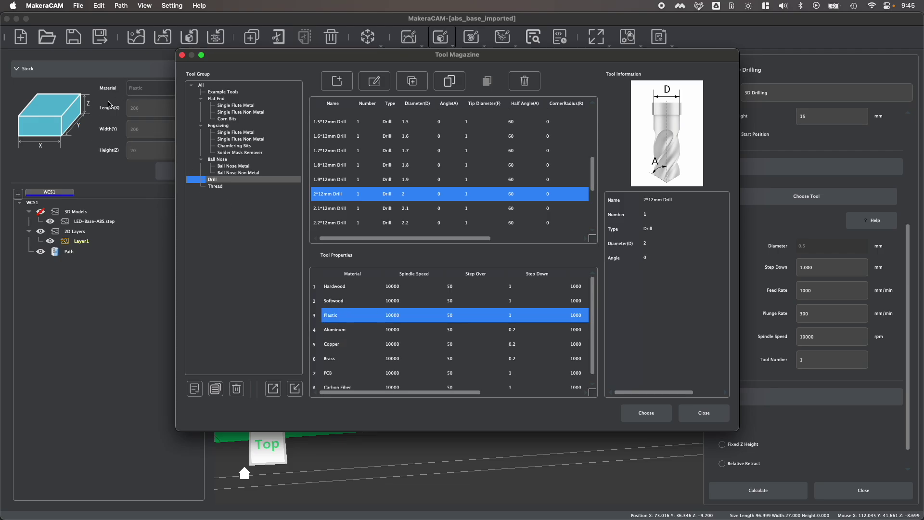
left_click(648, 414)
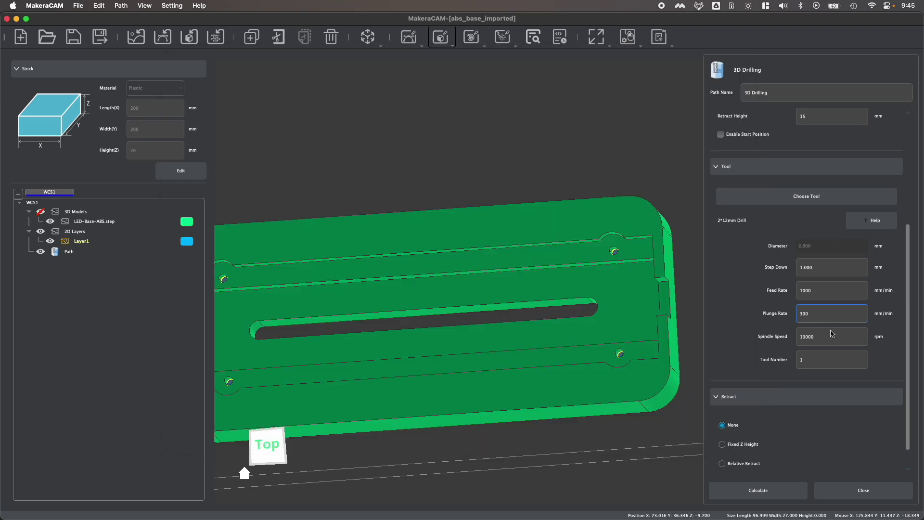
left_click(838, 263)
left_click(810, 332)
left_click(824, 271)
double_click(823, 270)
left_click(268, 457)
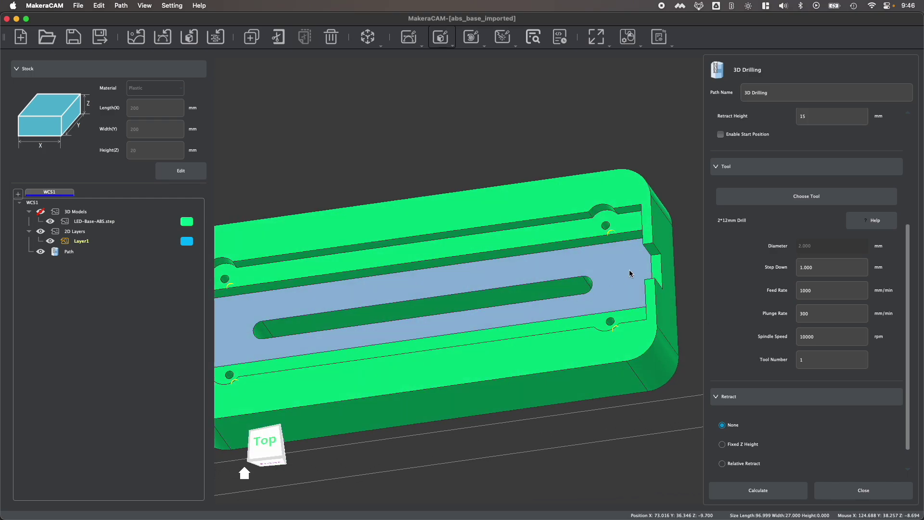
scroll(780, 367, "down", 2)
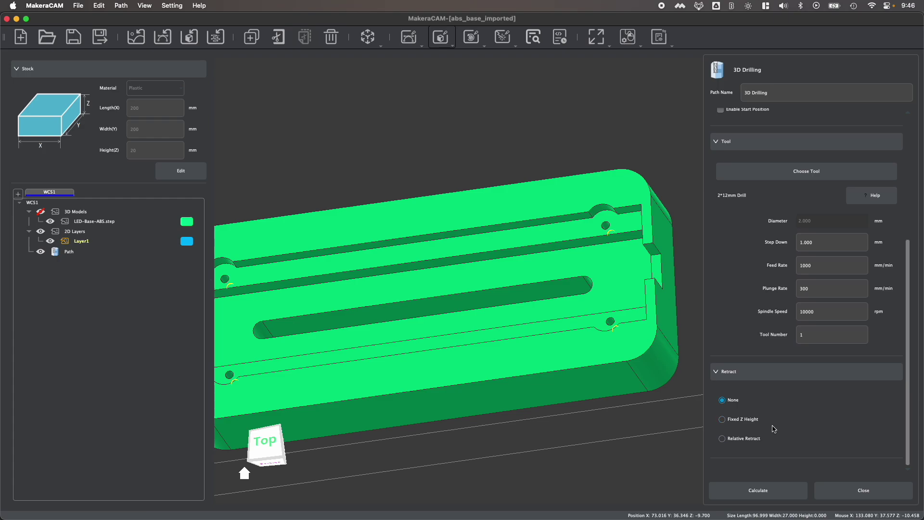
scroll(775, 427, "up", 2)
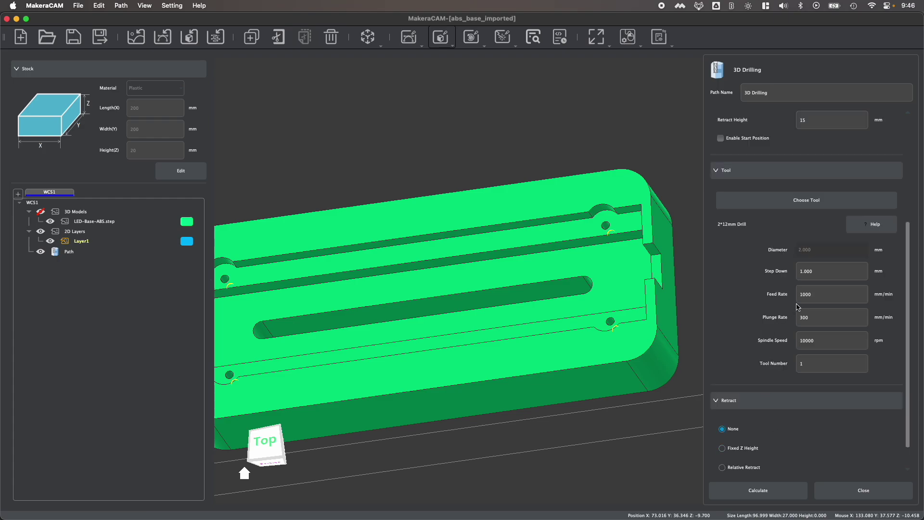
left_click(805, 368)
left_click_drag(797, 371, 818, 376)
scroll(749, 404, "down", 1)
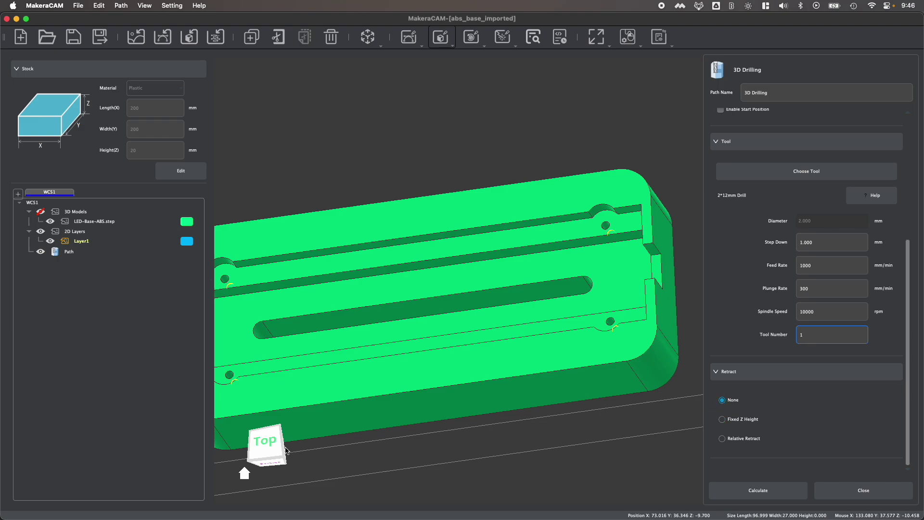
Switch the retract from Fixed Z Height to Relative Retract, keeping 1 mm
left_click(261, 445)
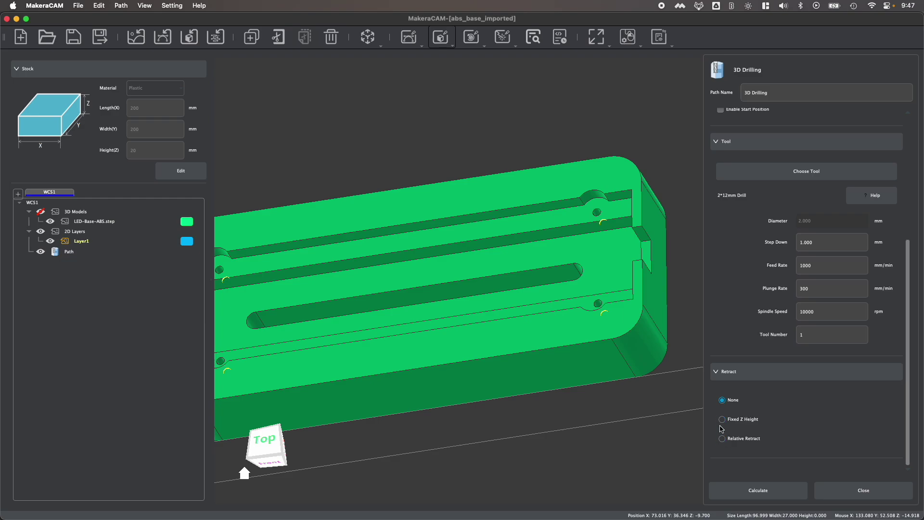
left_click(723, 420)
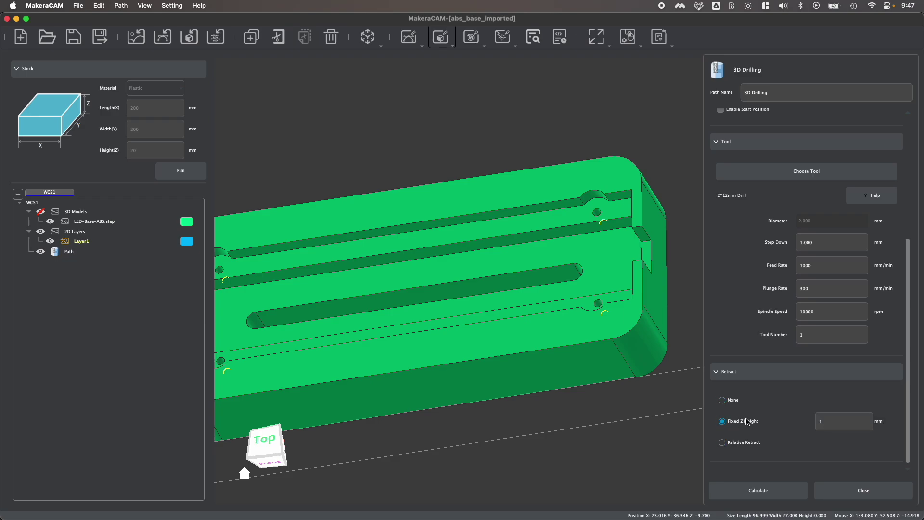
left_click(818, 420)
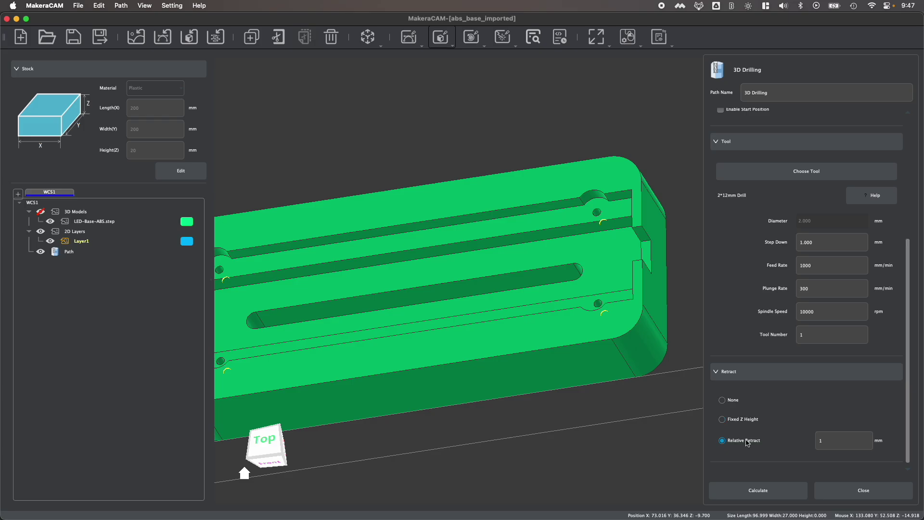
left_click_drag(819, 440, 839, 440)
left_click(841, 439)
left_click(829, 243)
double_click(826, 439)
Calculate the 3D Drilling toolpath and close its settings panel
left_click(759, 490)
scroll(597, 257, "up", 2)
scroll(389, 253, "up", 2)
scroll(291, 277, "up", 4)
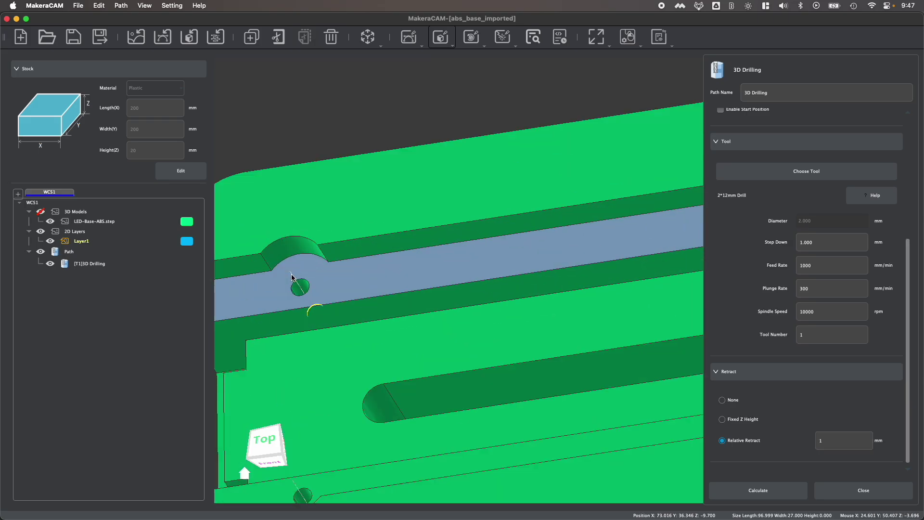
scroll(294, 278, "down", 3)
scroll(349, 336, "down", 2)
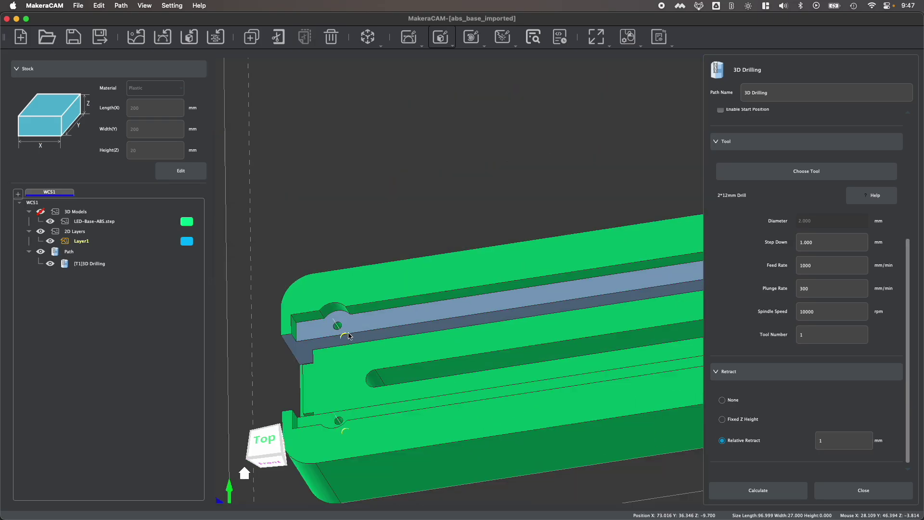
scroll(349, 336, "down", 3)
scroll(416, 288, "down", 2)
scroll(467, 329, "down", 1)
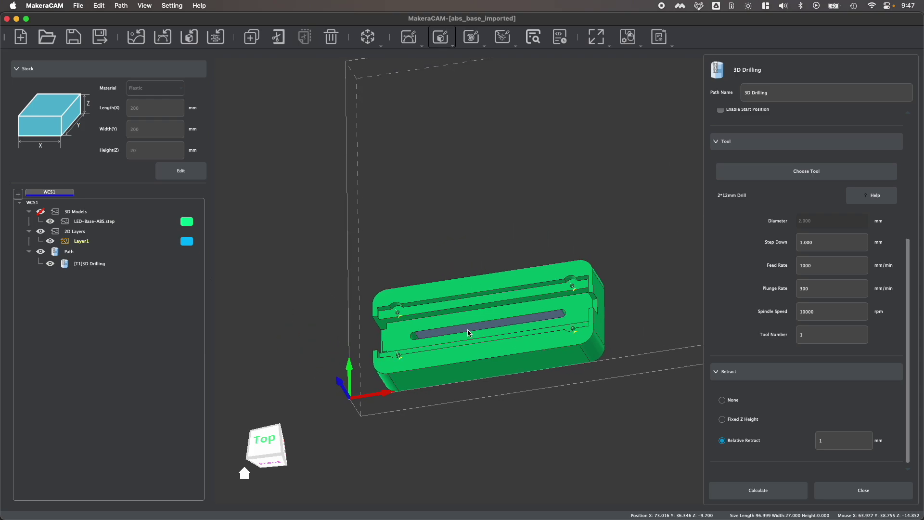
left_click(758, 490)
Browse the toolbar's 2D and 3D operation dropdowns
left_click(409, 37)
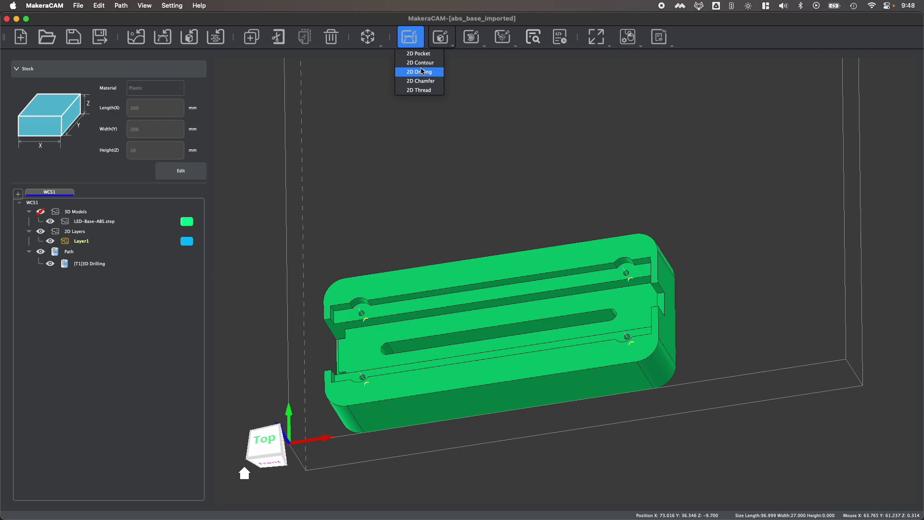
left_click(441, 37)
left_click(441, 37)
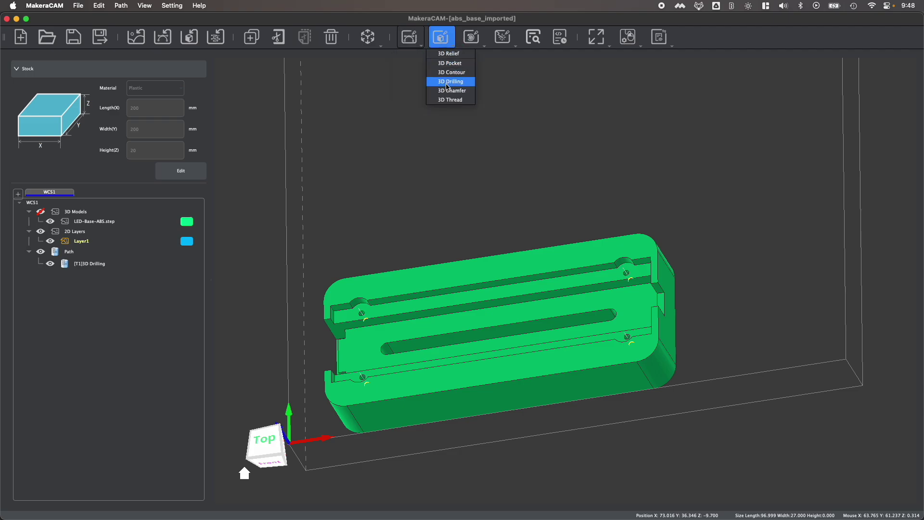